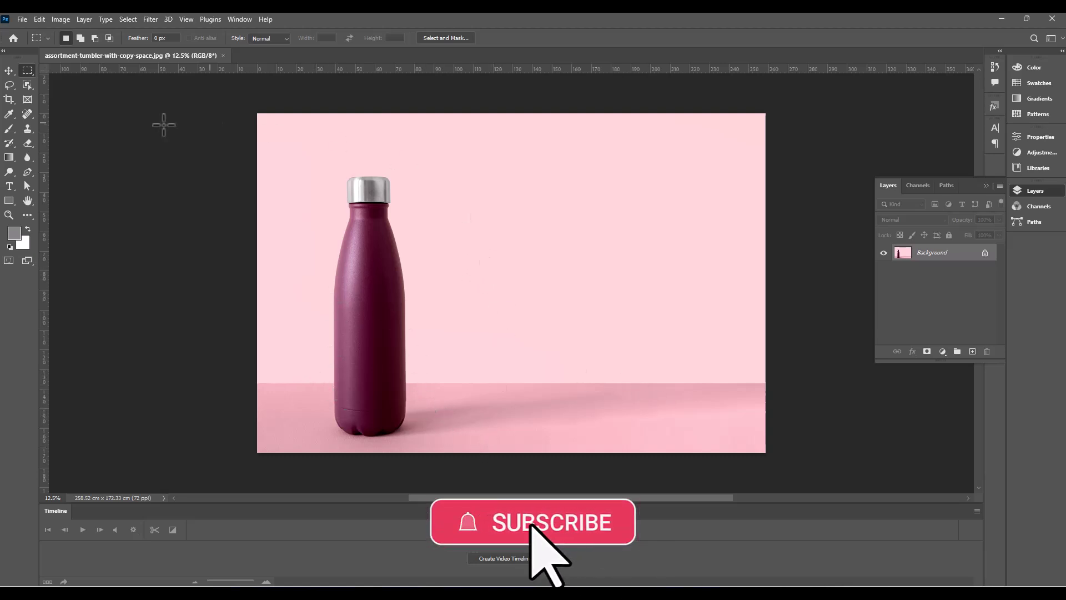
Select the bottle with the Object Selection tool and copy it onto its own layer
click(32, 85)
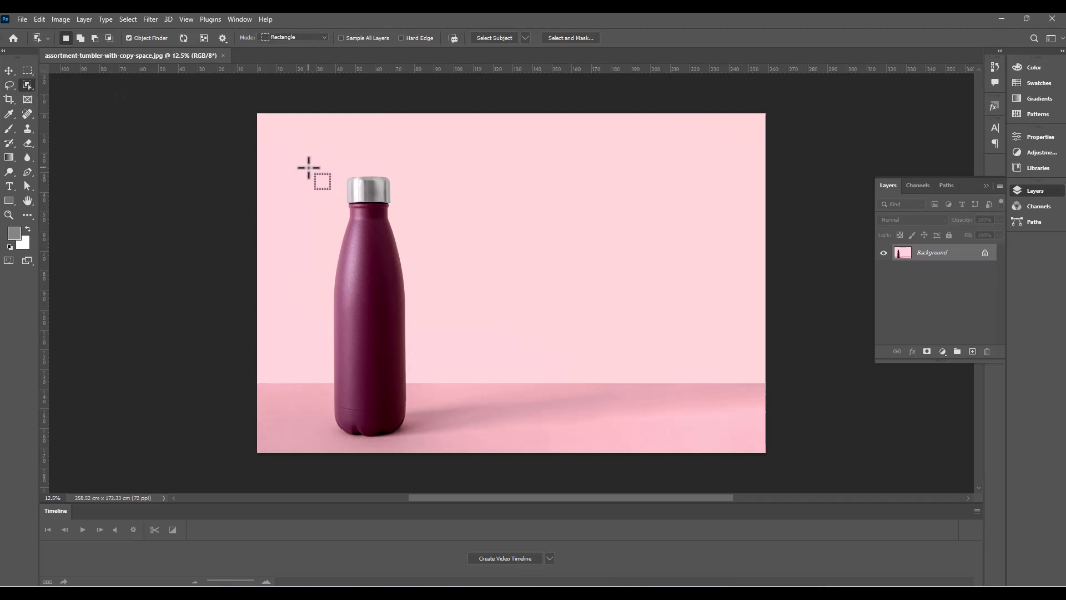
drag(325, 164, 428, 440)
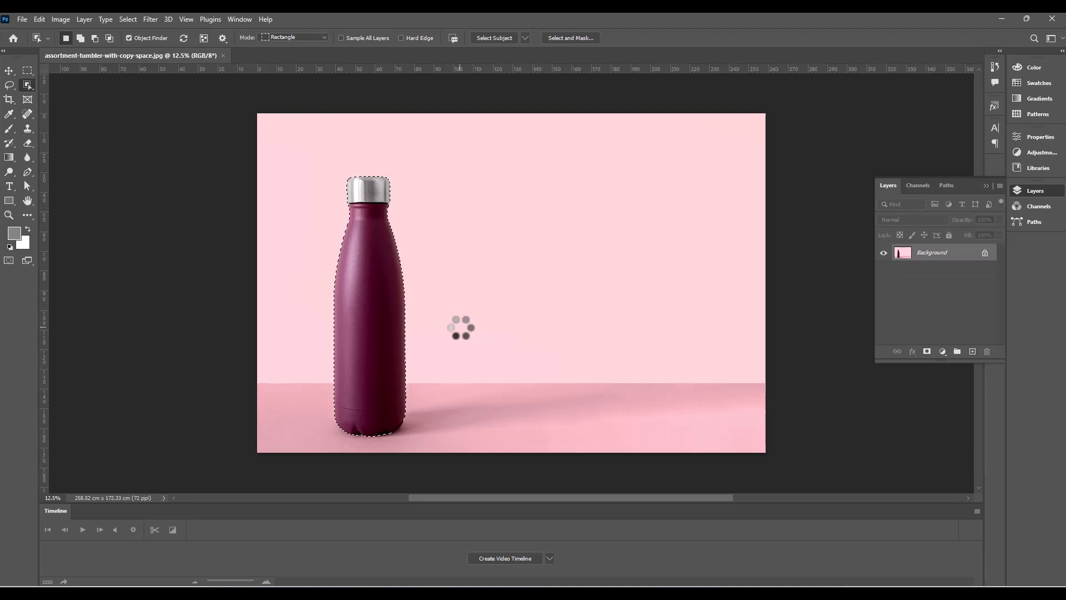
key(ctrl+j)
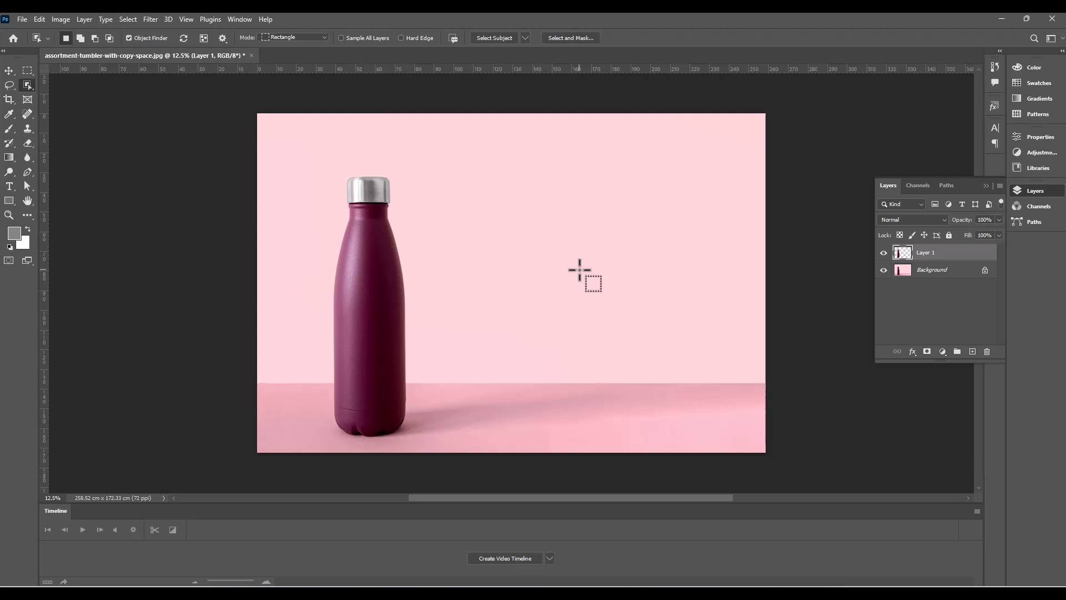
Load the copied bottle's outline as a selection and add a new empty layer above it
drag(903, 253, 906, 257)
ctrl+click(904, 255)
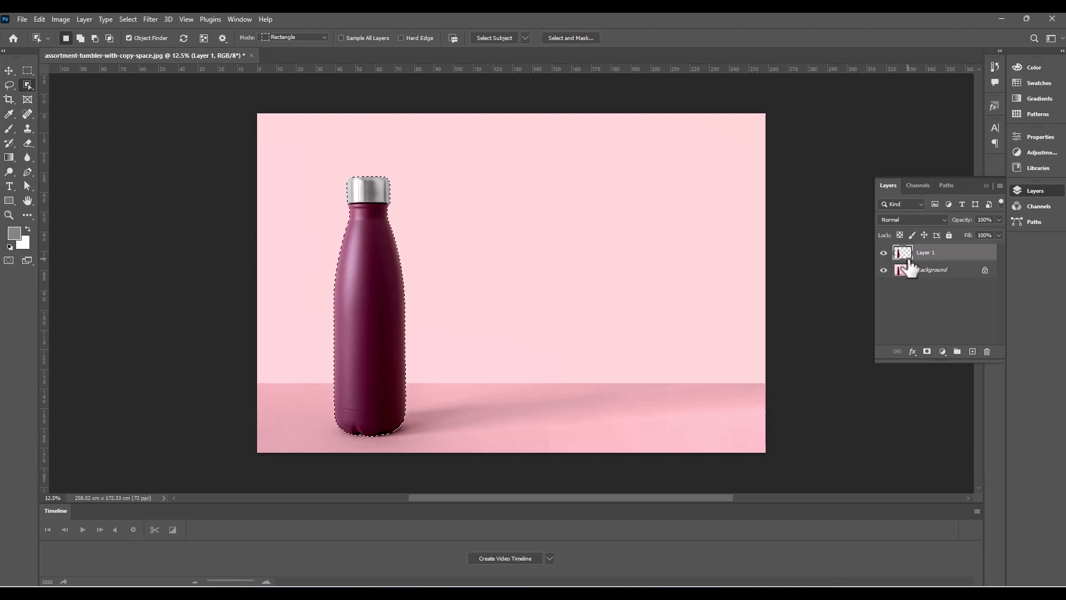
click(973, 351)
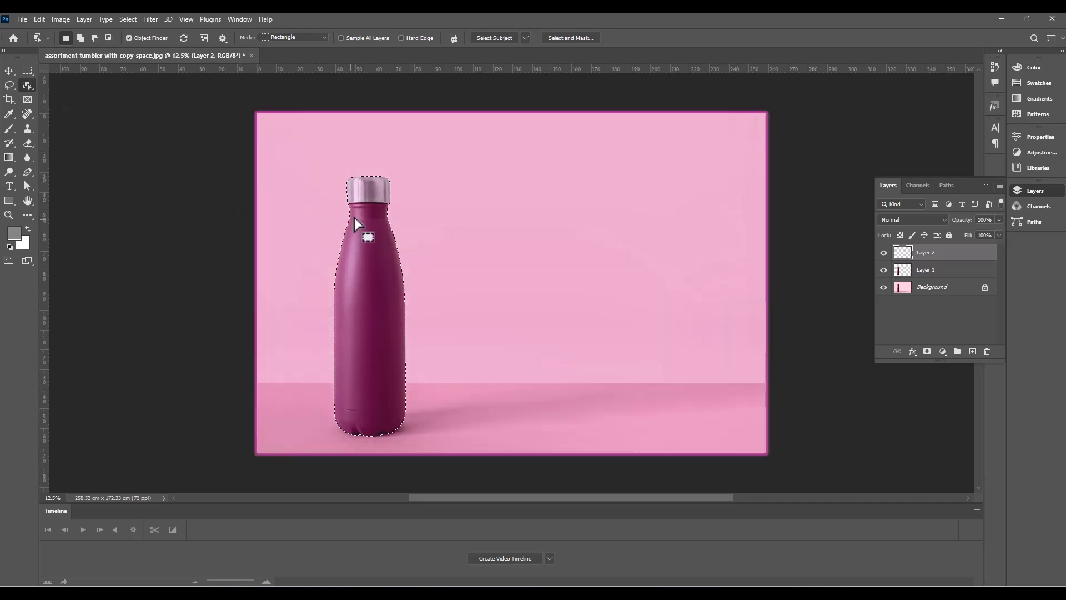
Fill the bottle-shaped selection on the new layer with the grey foreground color and set the layer's fill to 50%
right_click(548, 267)
click(576, 403)
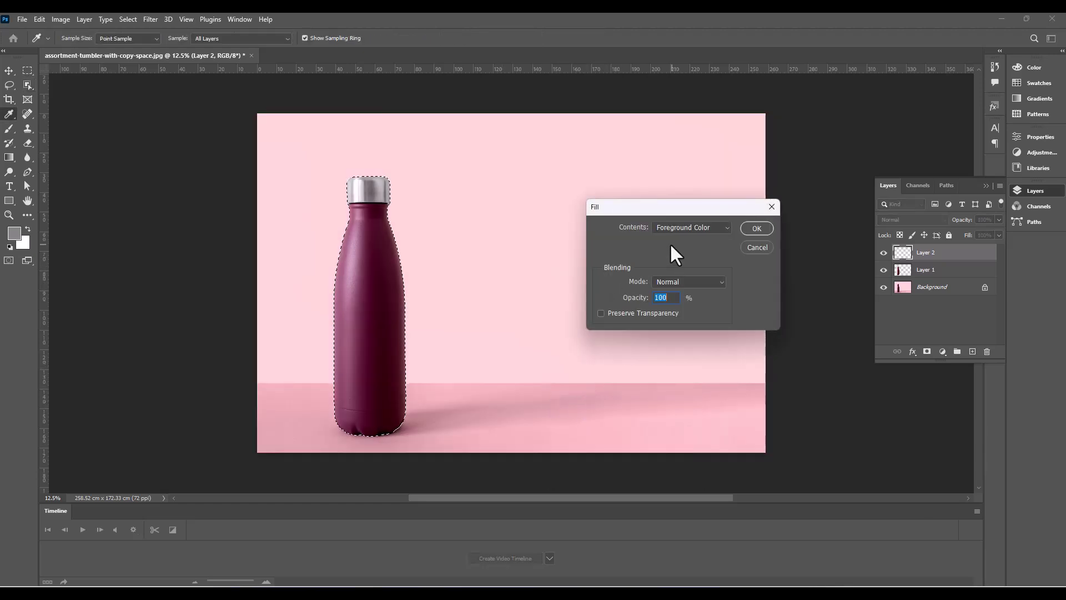
click(688, 228)
click(680, 238)
click(756, 228)
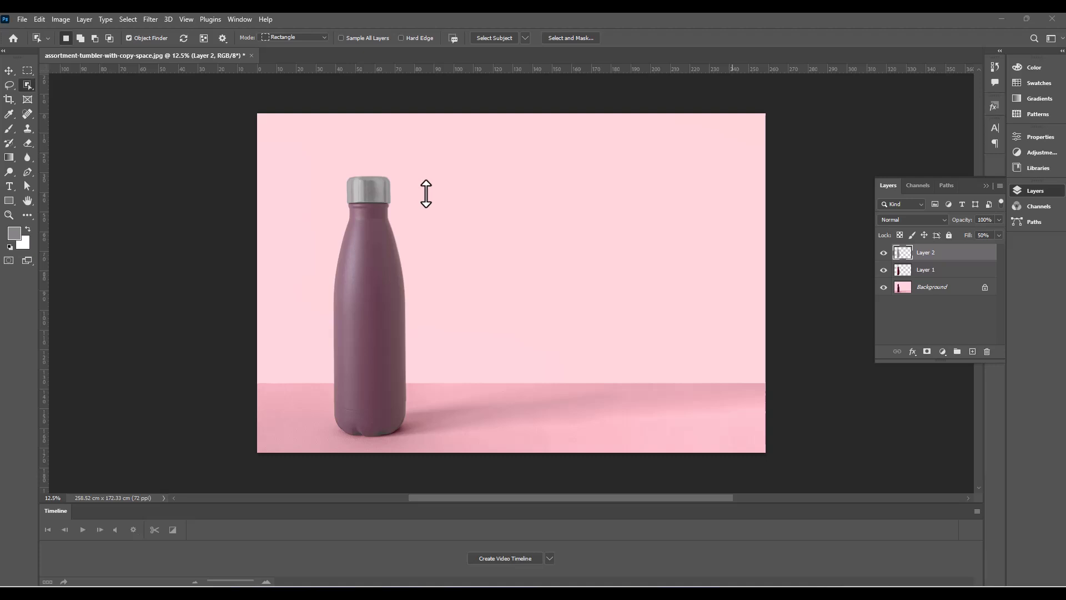
Start Perspective Warp on the grey shape and lay out two joined planes, one down to the wall-floor line and one over the bottle's base
click(38, 16)
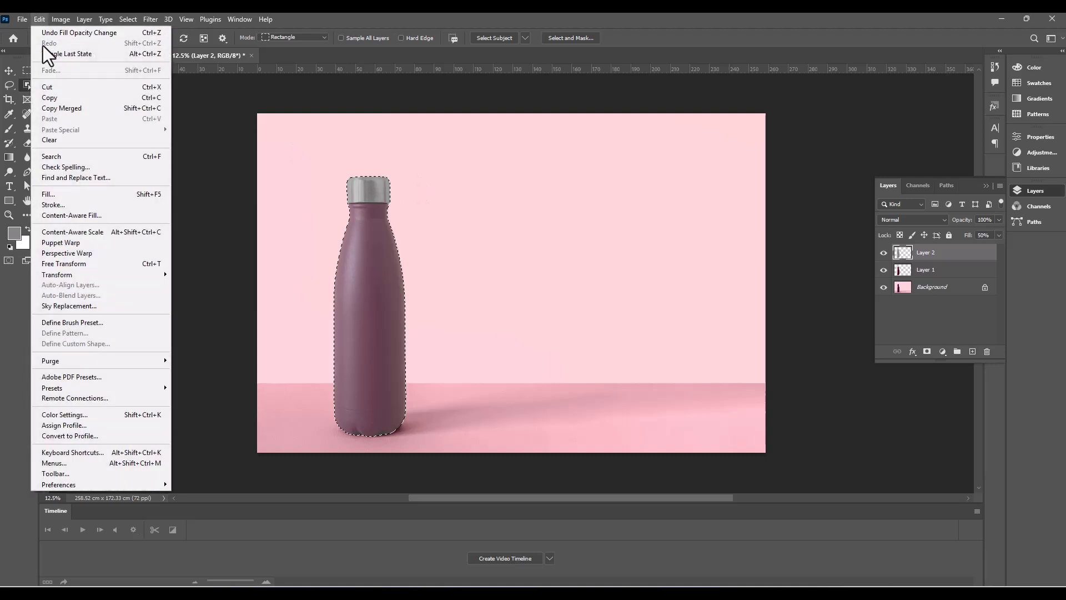
click(81, 254)
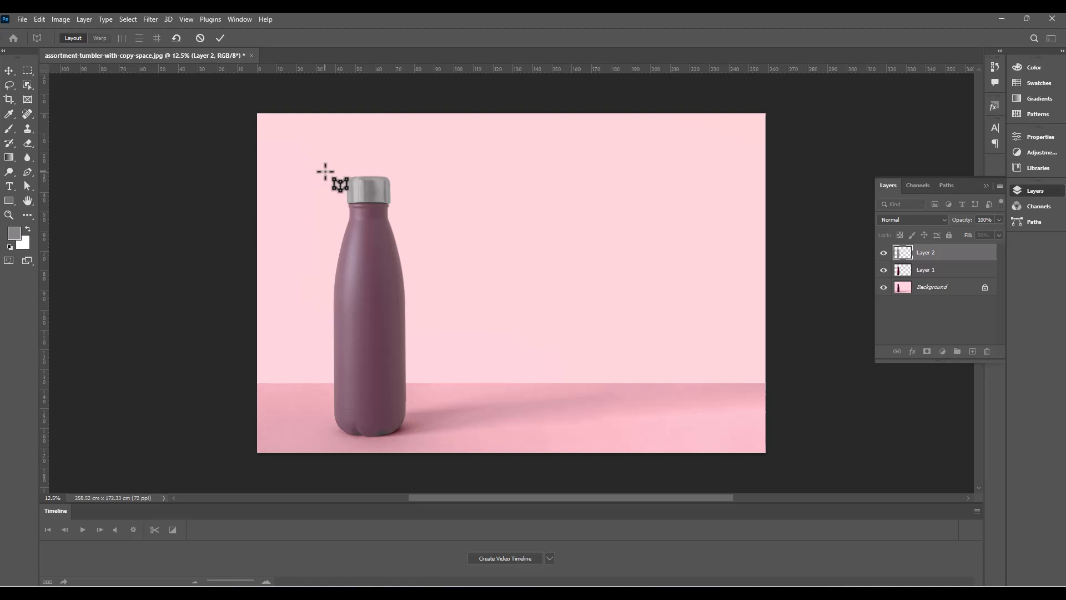
drag(326, 172, 414, 382)
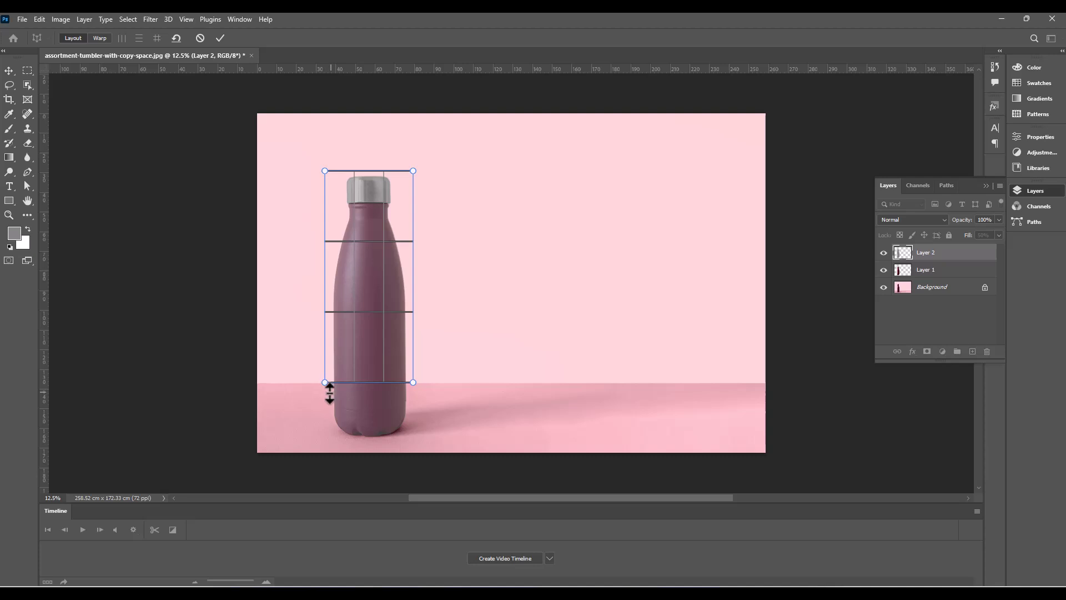
drag(323, 395, 413, 438)
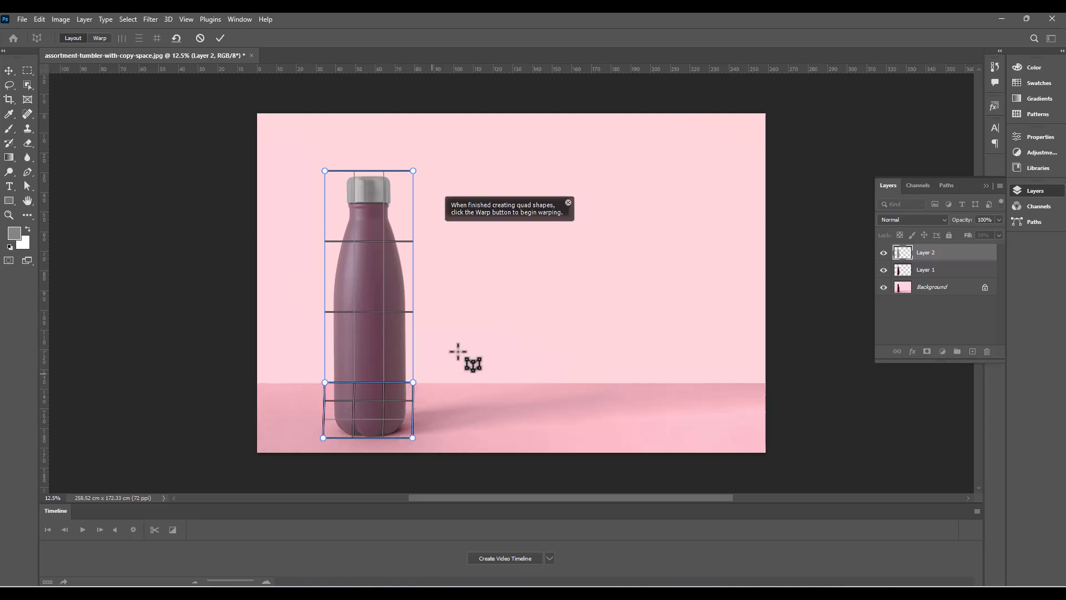
Warp the wall plane sideways and slightly down, keeping the base pins fixed, so the grey shape bends up the wall beside the bottle, and apply it
key(w)
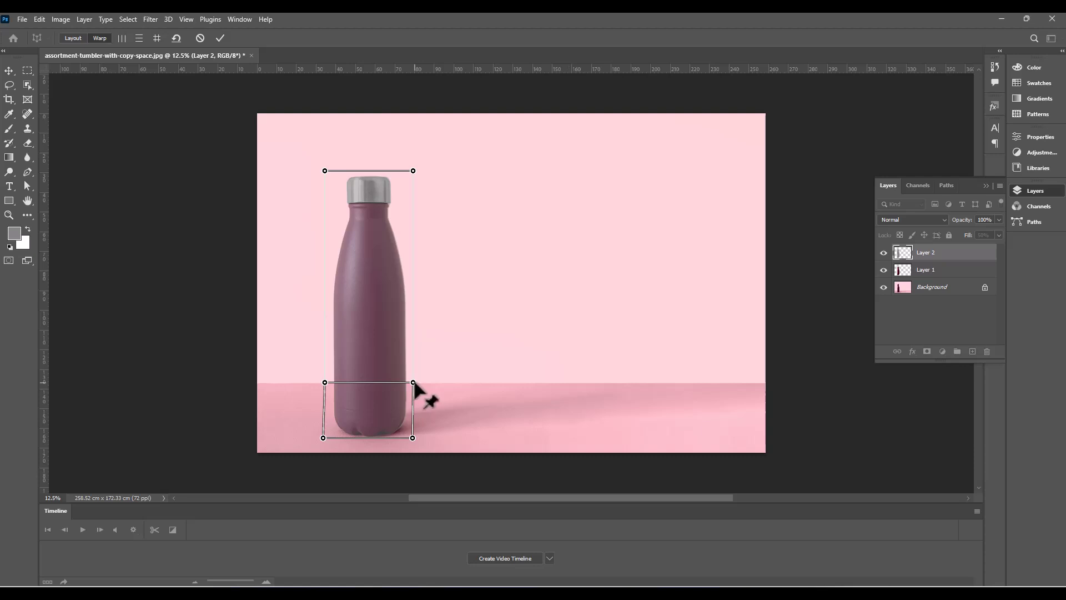
drag(415, 385, 499, 383)
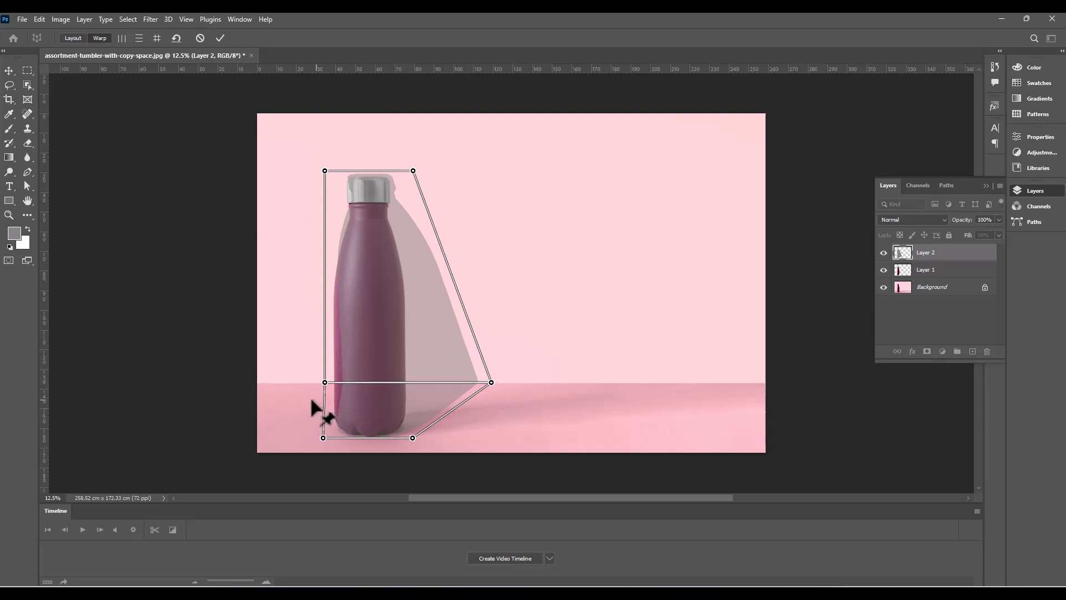
drag(328, 383, 411, 383)
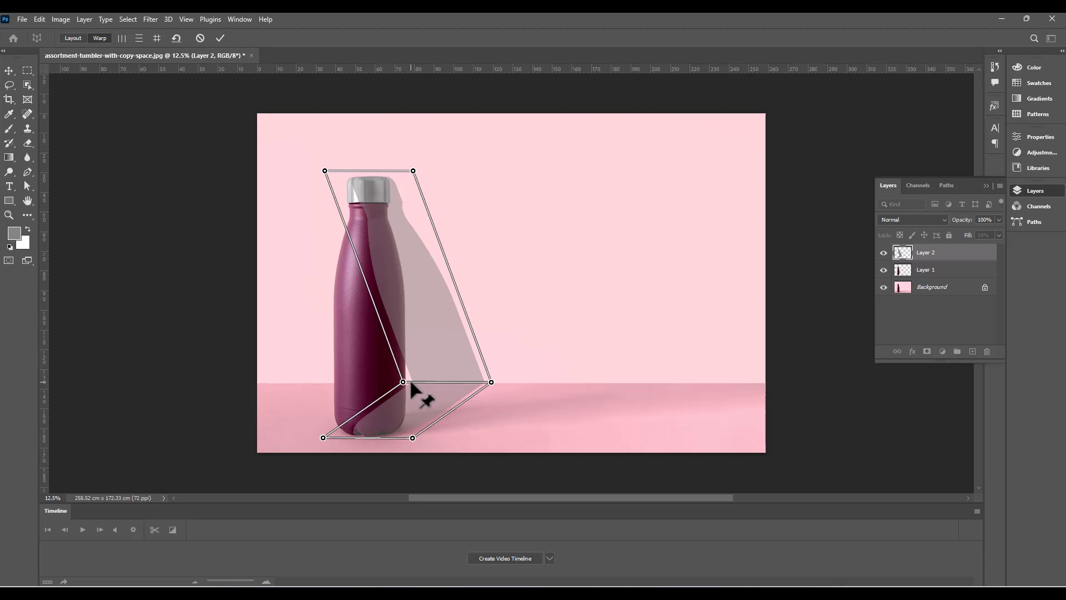
drag(415, 179, 501, 196)
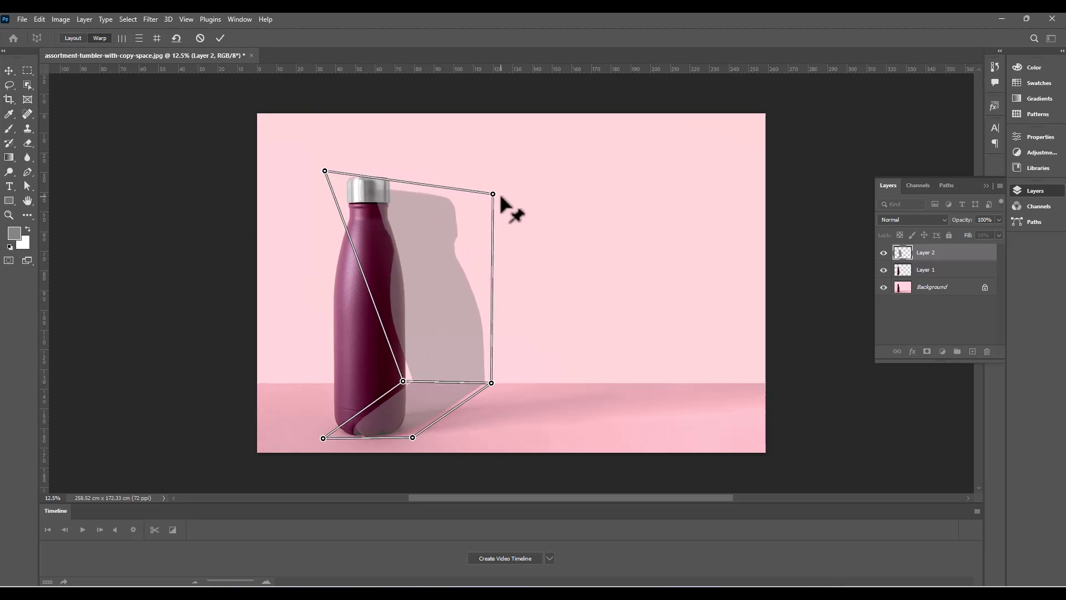
drag(332, 174, 406, 198)
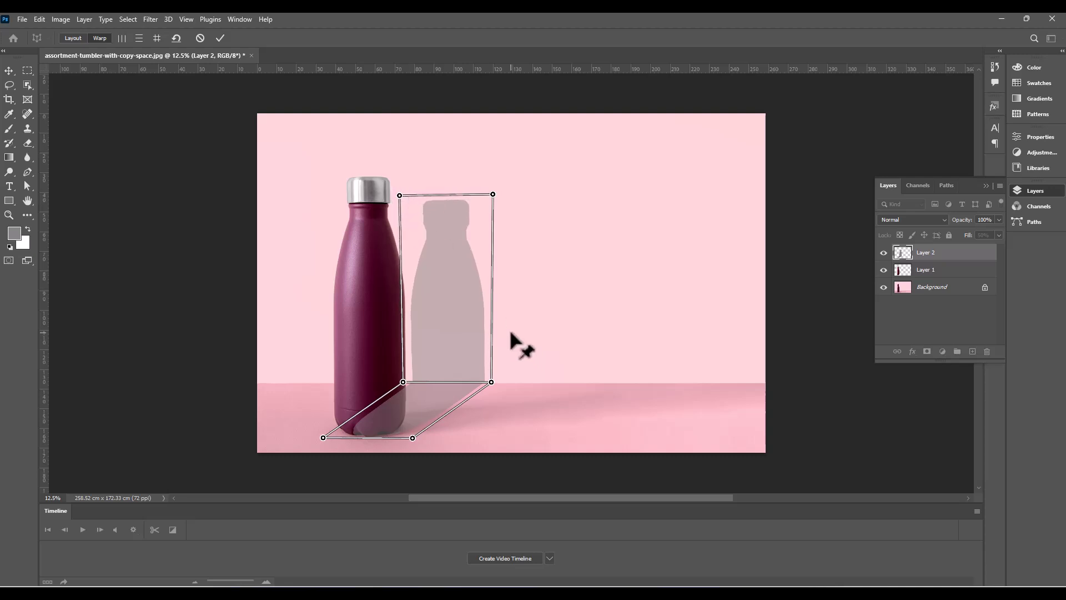
key(Return)
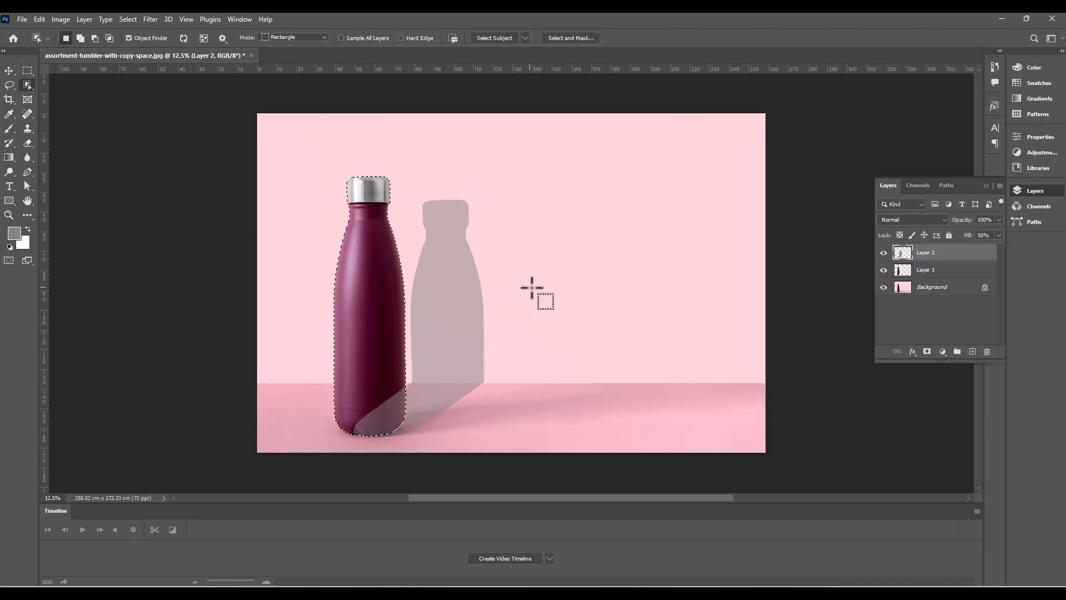
Clear the selection and move the bottle layer above the shadow layer
key(ctrl+d)
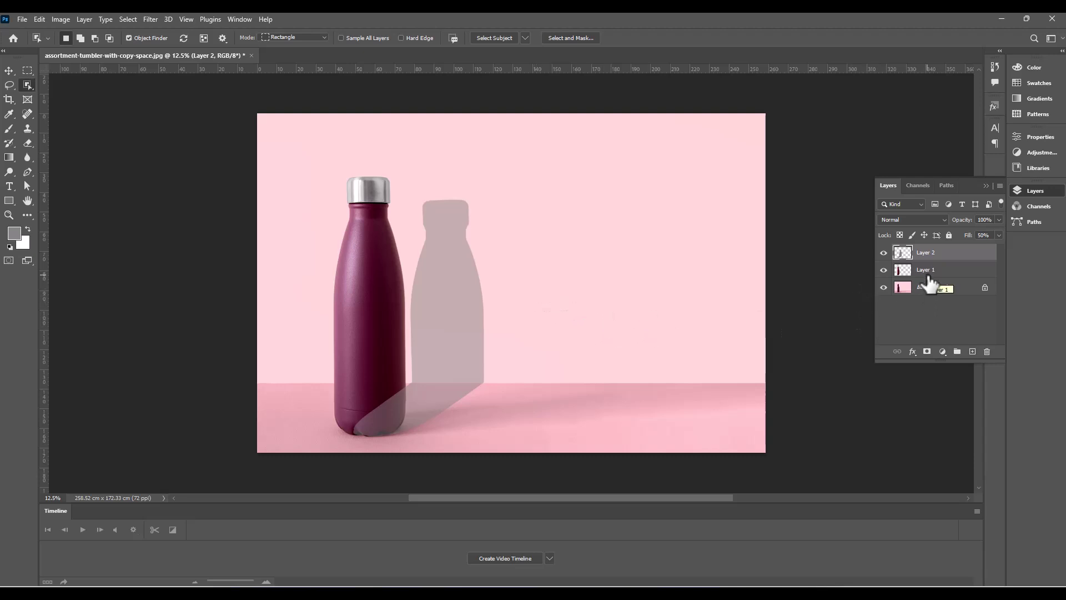
drag(930, 284, 930, 251)
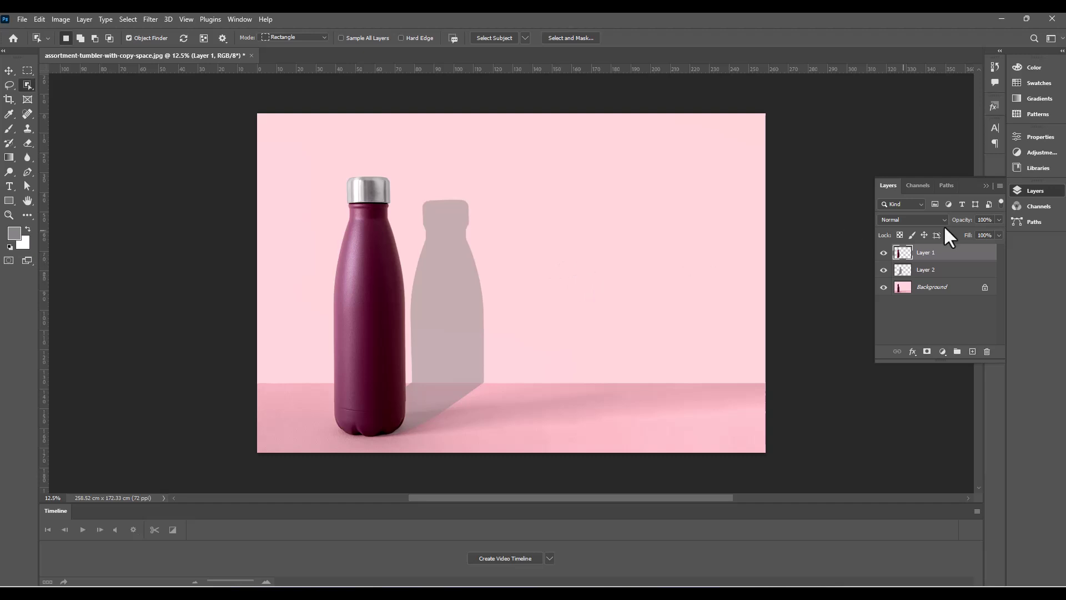
Soften the edges of the shadow layer with a Gaussian Blur
click(928, 271)
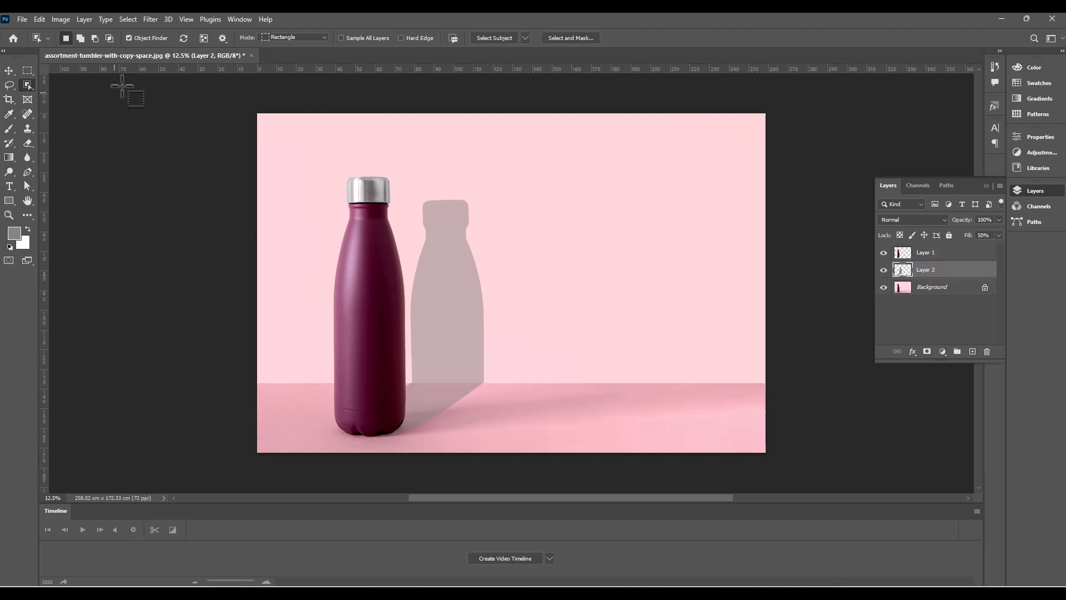
click(153, 18)
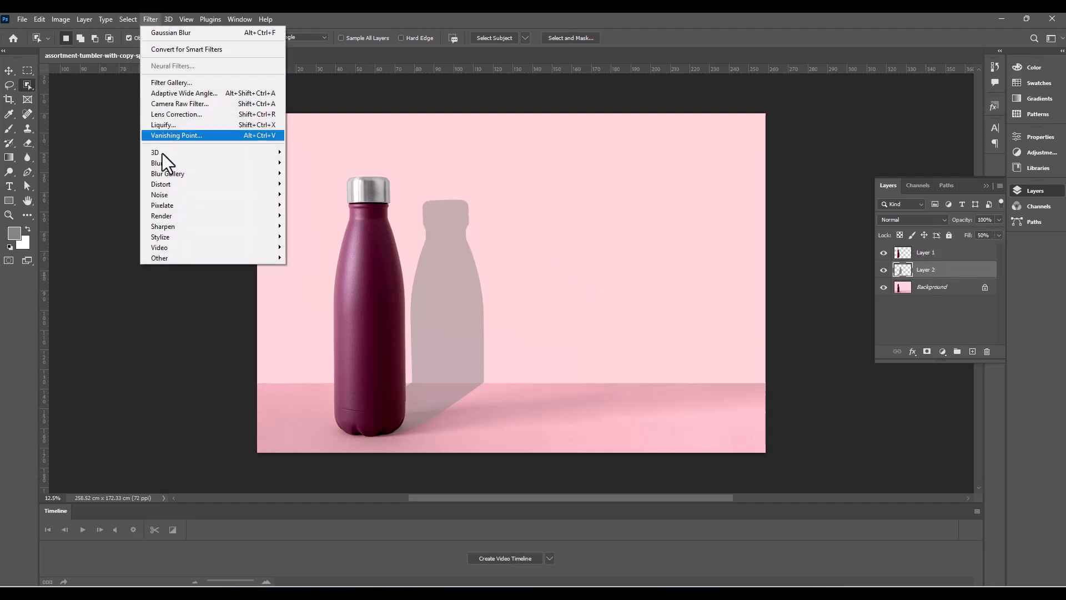
mouse_move(168, 165)
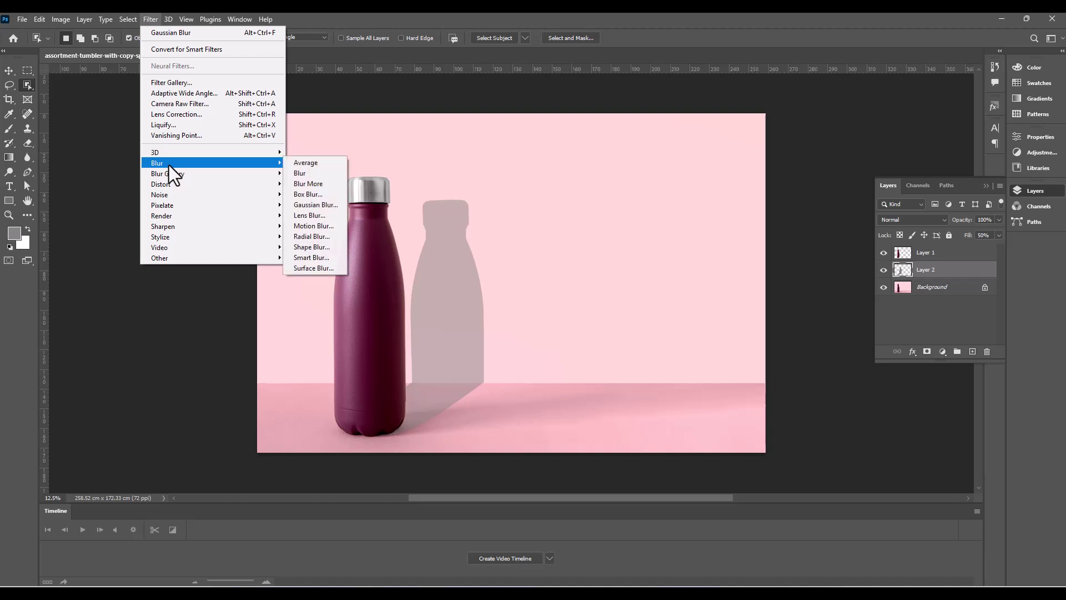
click(320, 205)
click(747, 140)
key(w)
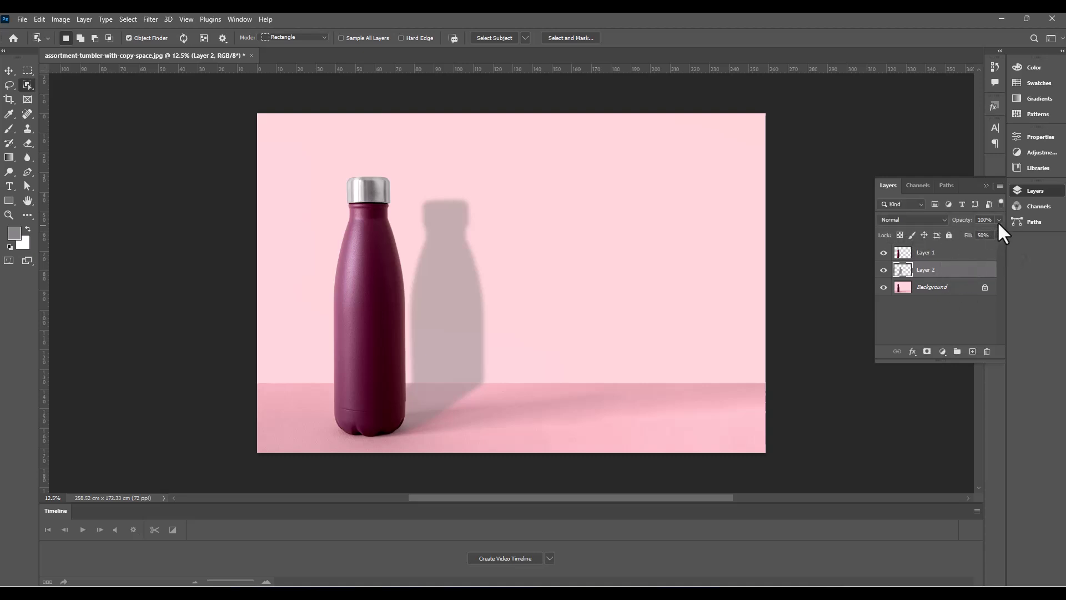
Reduce the shadow layer's opacity to 74% and deselect the layer to review the finished shadow
click(977, 233)
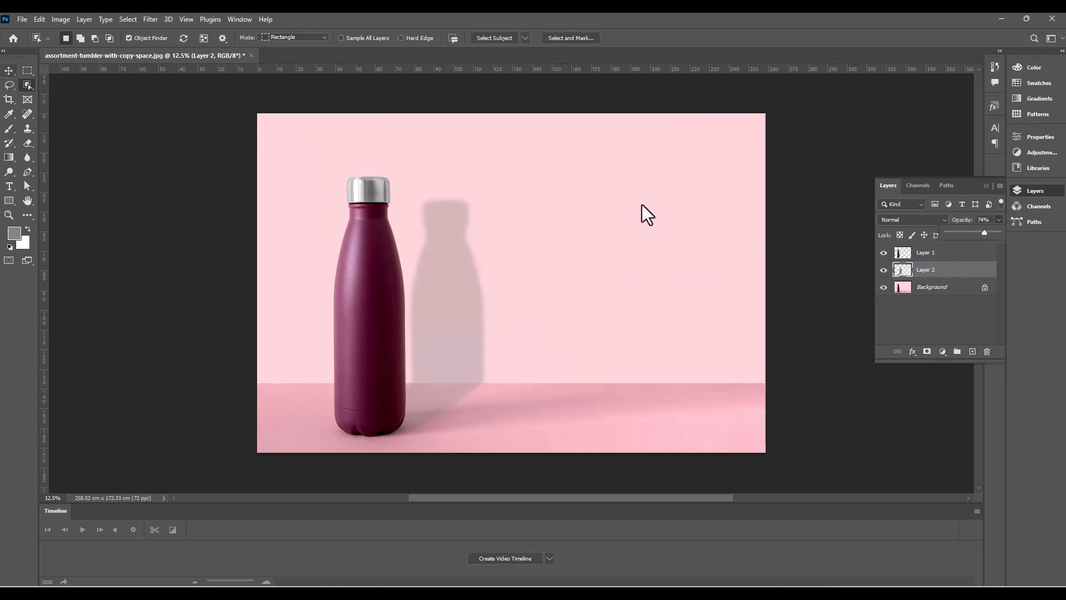
key(v)
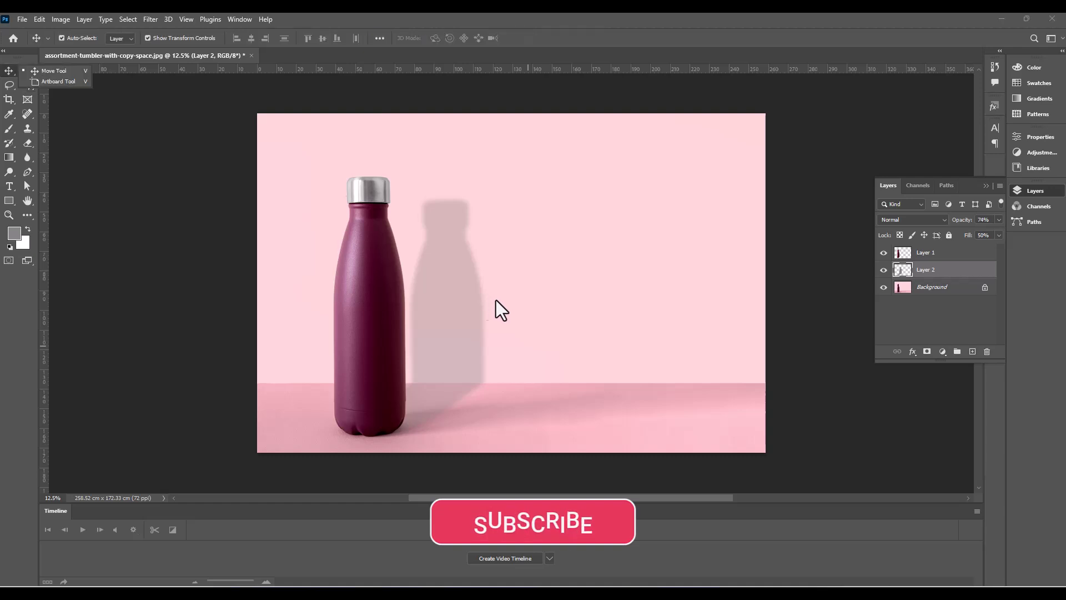
scroll(492, 298, up, 1)
drag(552, 357, 519, 365)
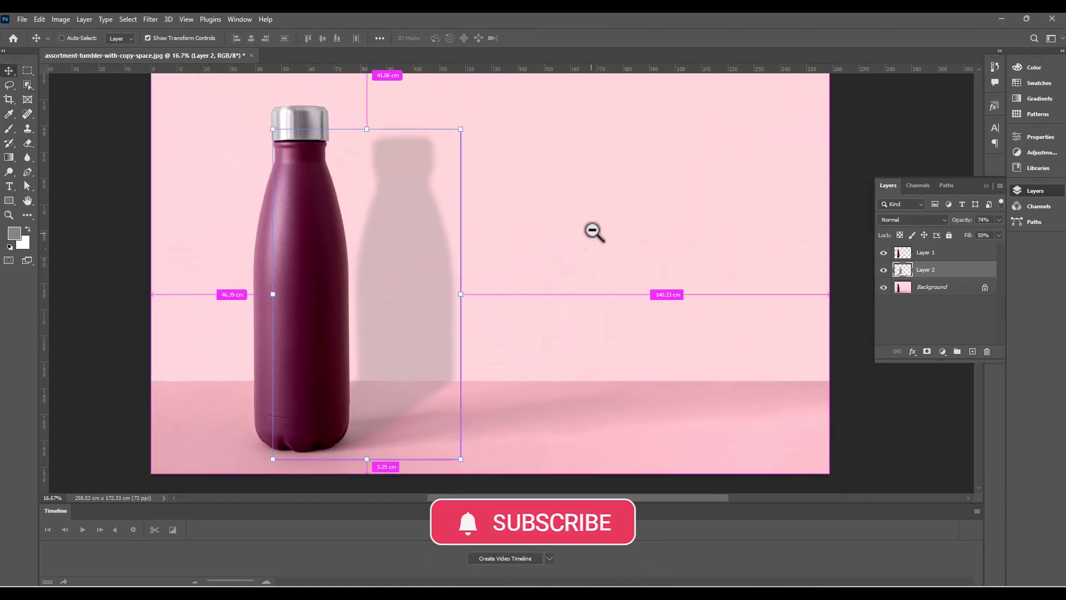
scroll(591, 242, down, 2)
click(786, 217)
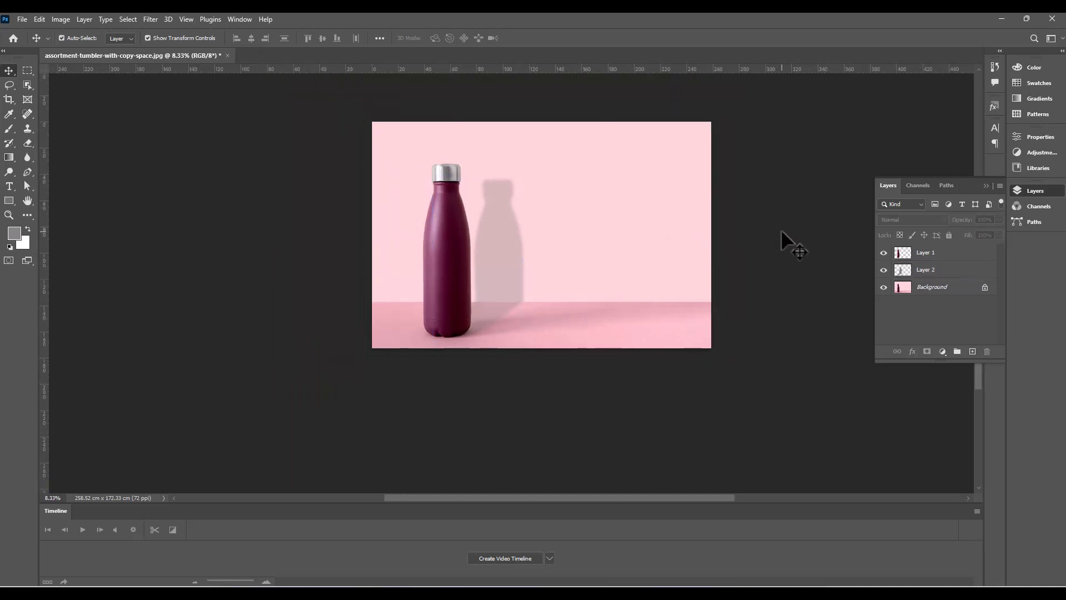